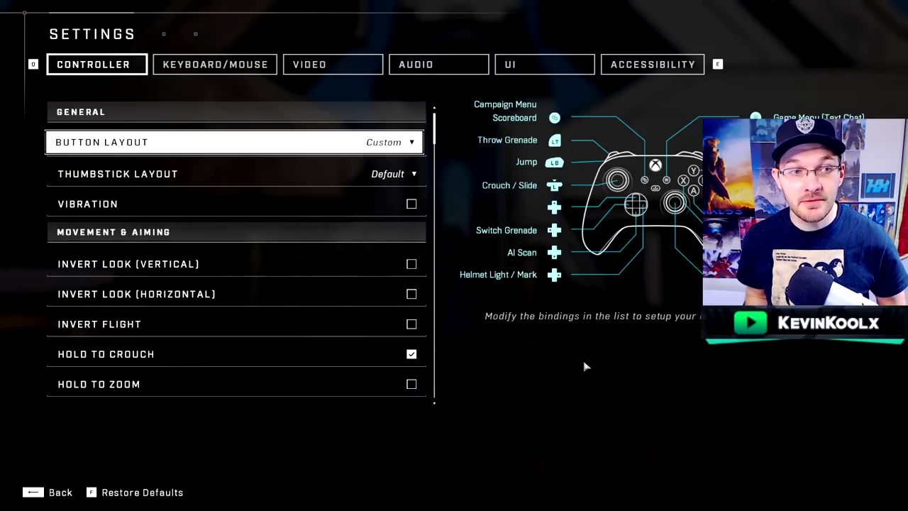
key("Down")
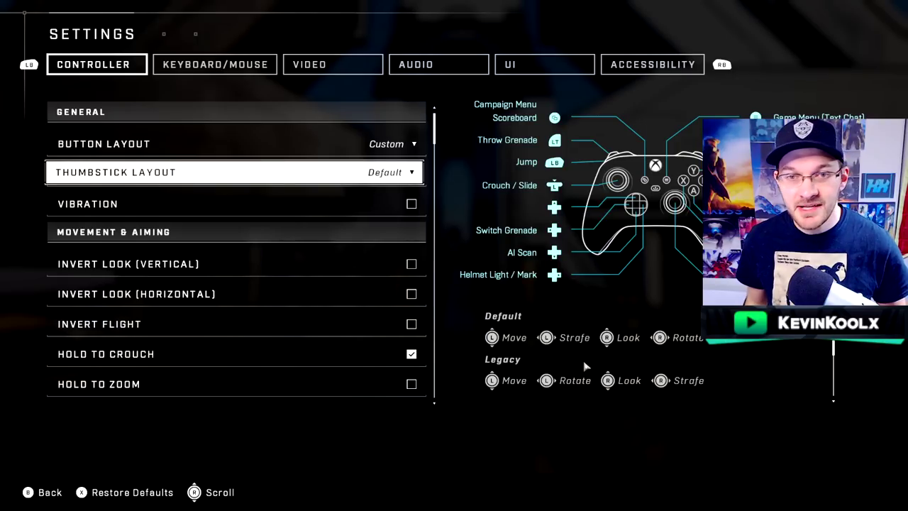
key("Up")
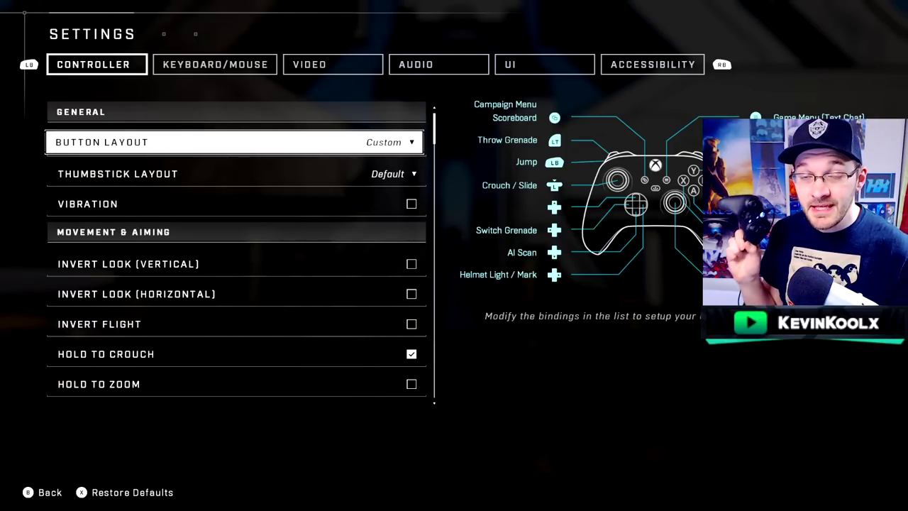
left_click(416, 144)
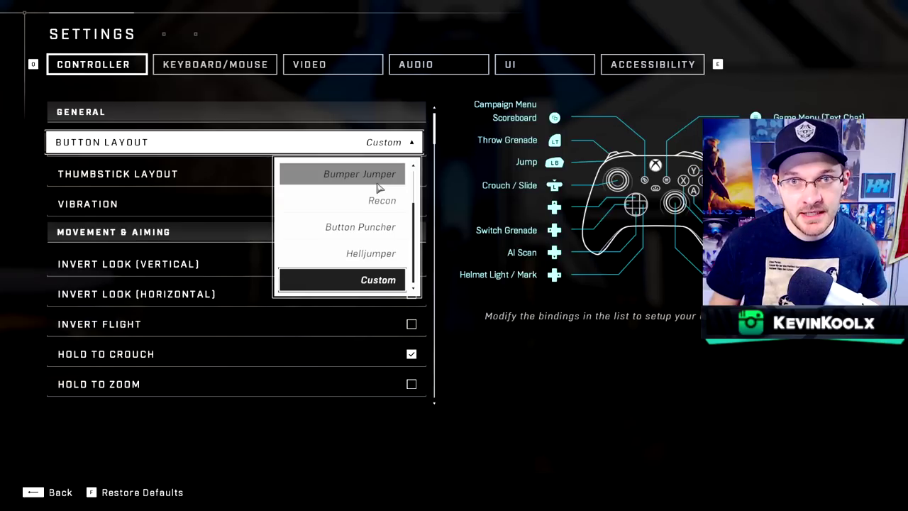
key("Escape")
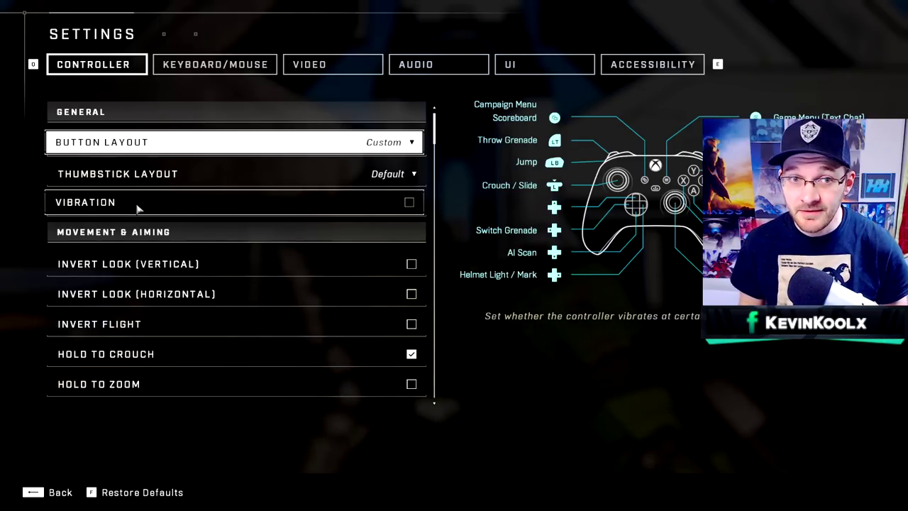
scroll(139, 208, "down", 4)
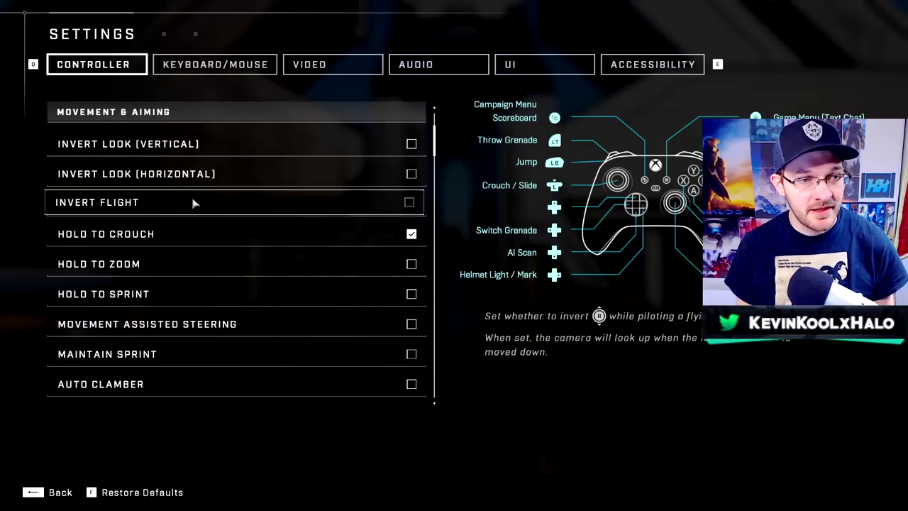
scroll(245, 203, "down", 1)
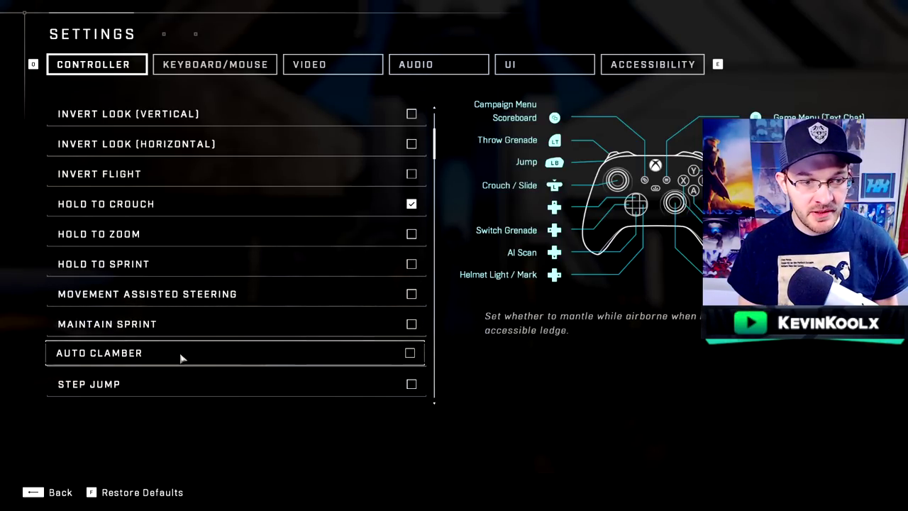
scroll(178, 357, "down", 1)
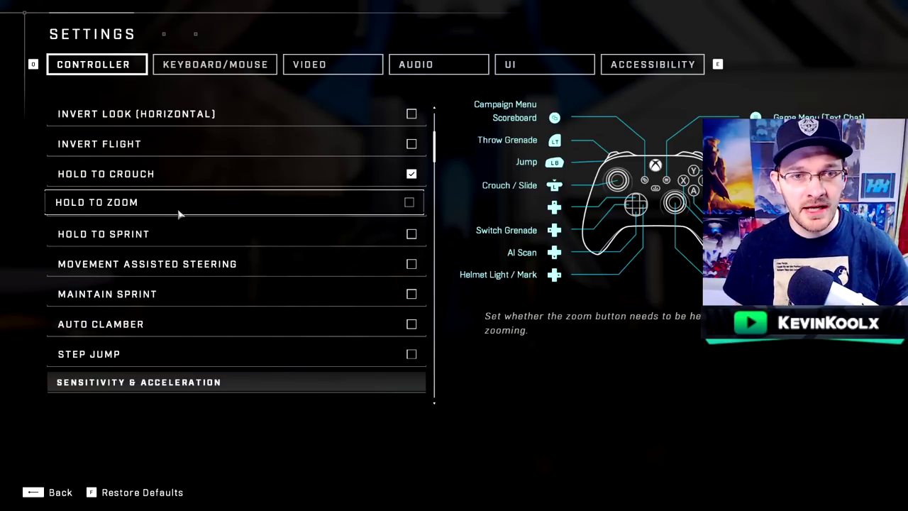
scroll(157, 175, "down", 2)
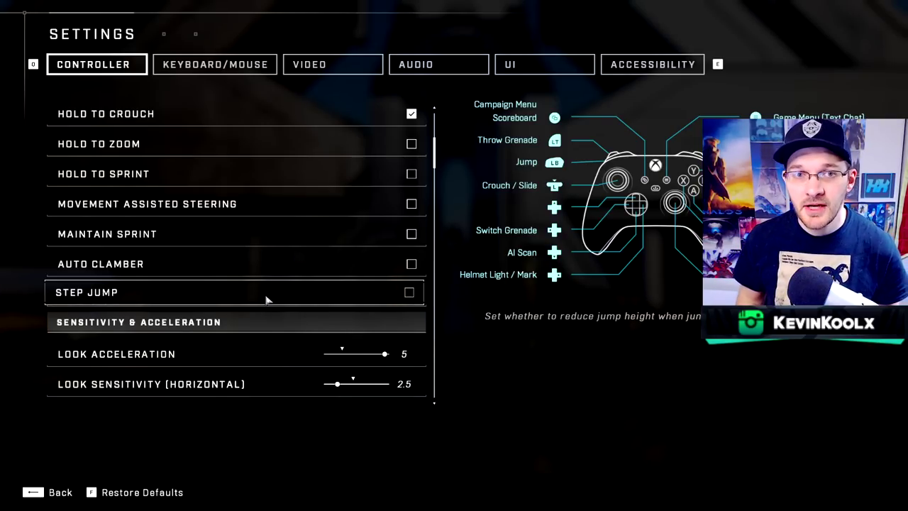
scroll(266, 300, "down", 3)
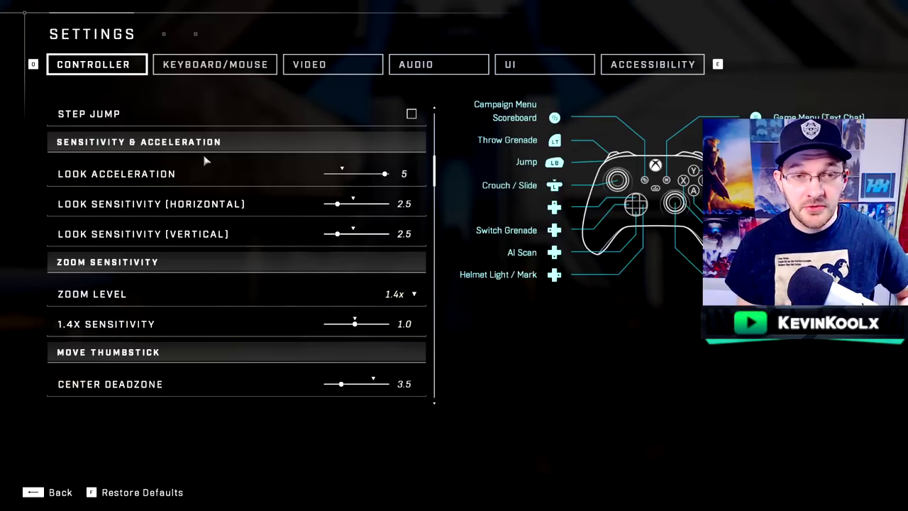
scroll(208, 154, "down", 4)
scroll(183, 179, "down", 2)
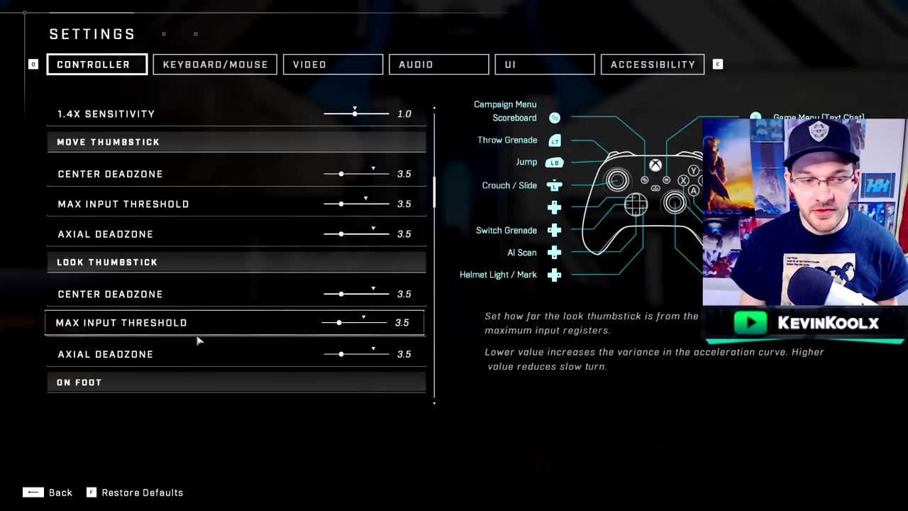
scroll(197, 339, "down", 3)
scroll(197, 338, "up", 5)
scroll(199, 320, "up", 4)
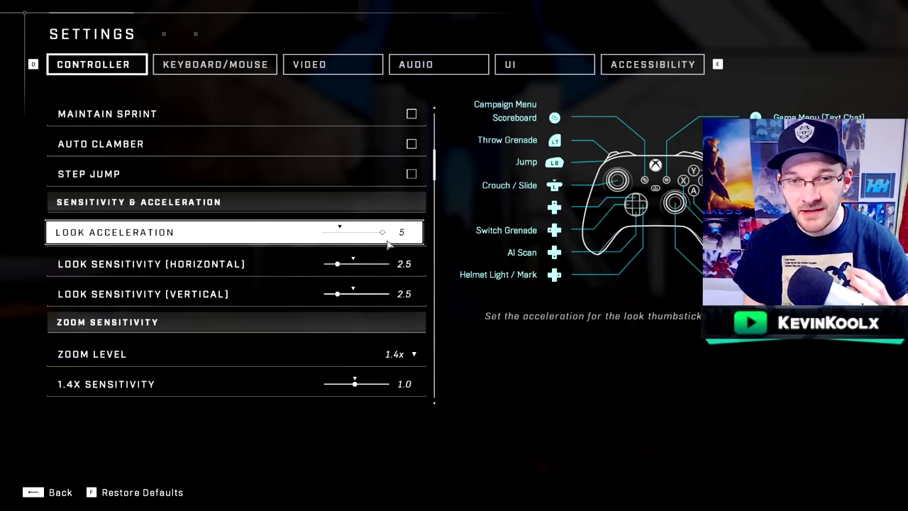
Step: Set the controller zoom level to 5.0x, which shows a 5.0x sensitivity of 1.4
scroll(388, 243, "down", 4)
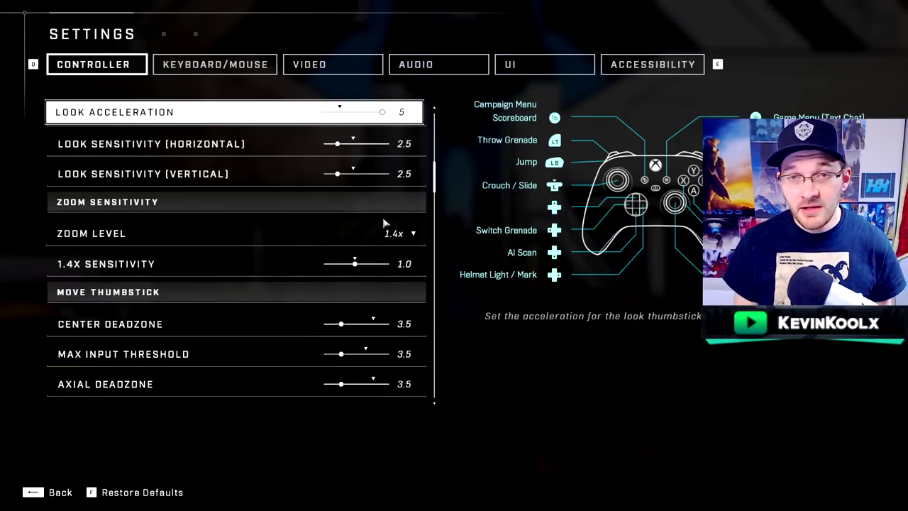
left_click(411, 234)
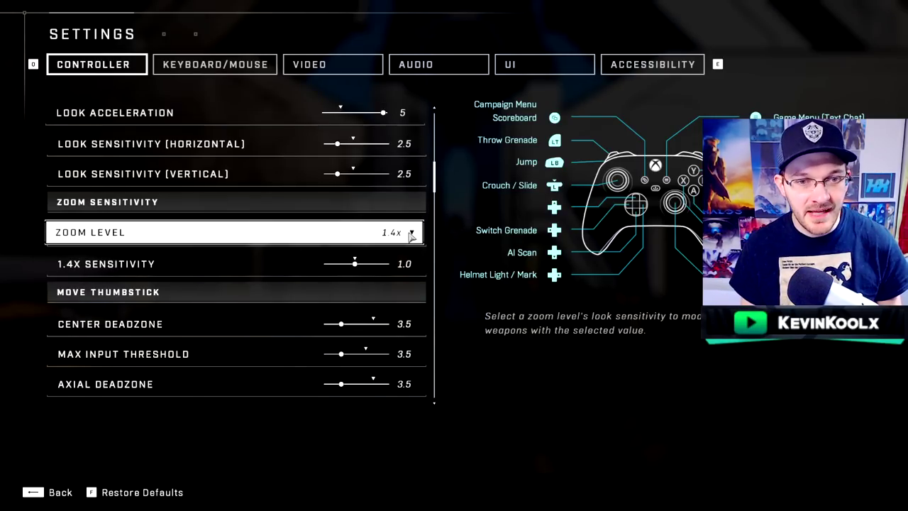
left_click(374, 348)
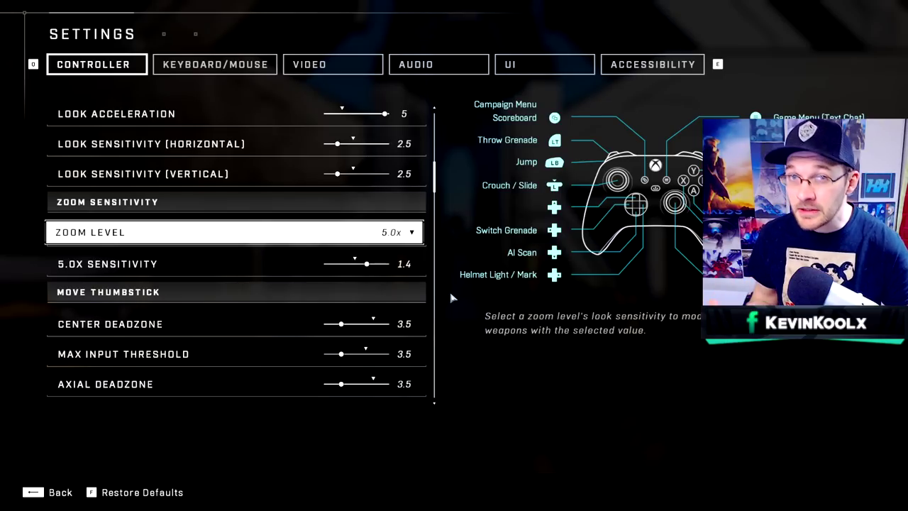
scroll(284, 213, "down", 5)
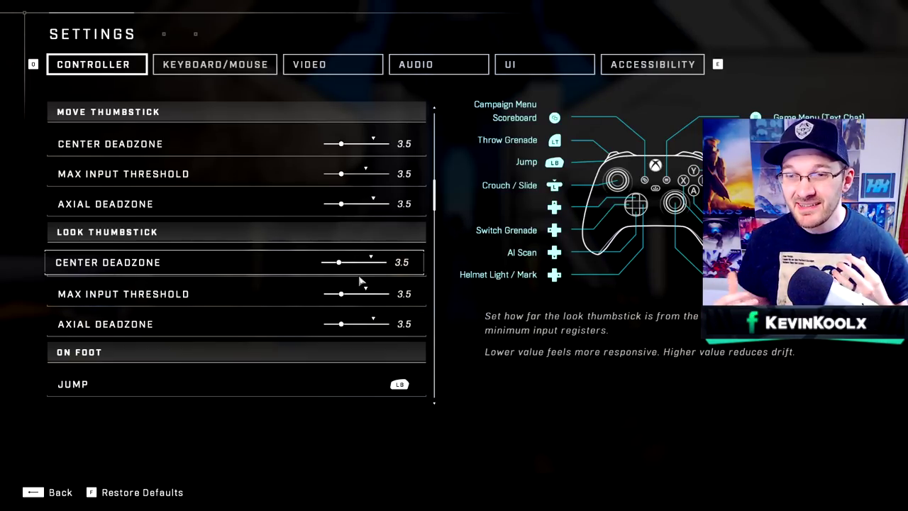
Step: Scroll down through the controller's On Foot bindings
scroll(359, 281, "down", 4)
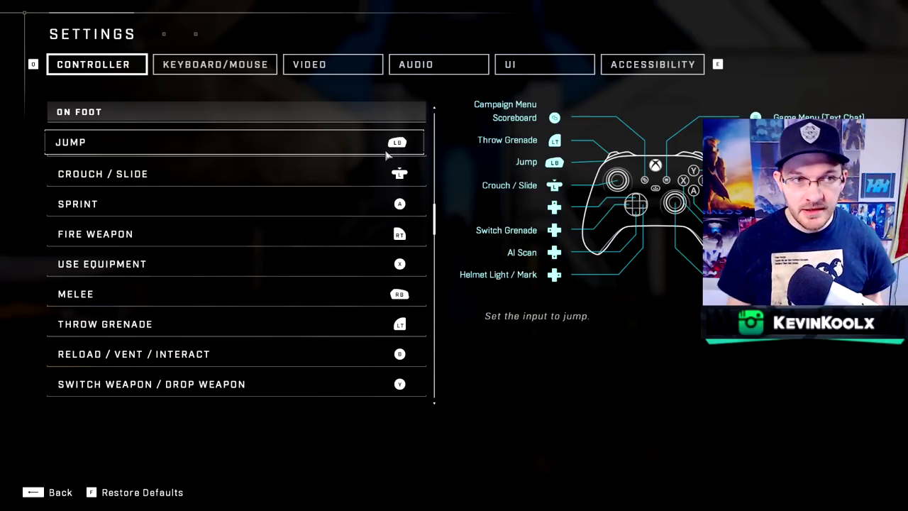
scroll(339, 305, "down", 5)
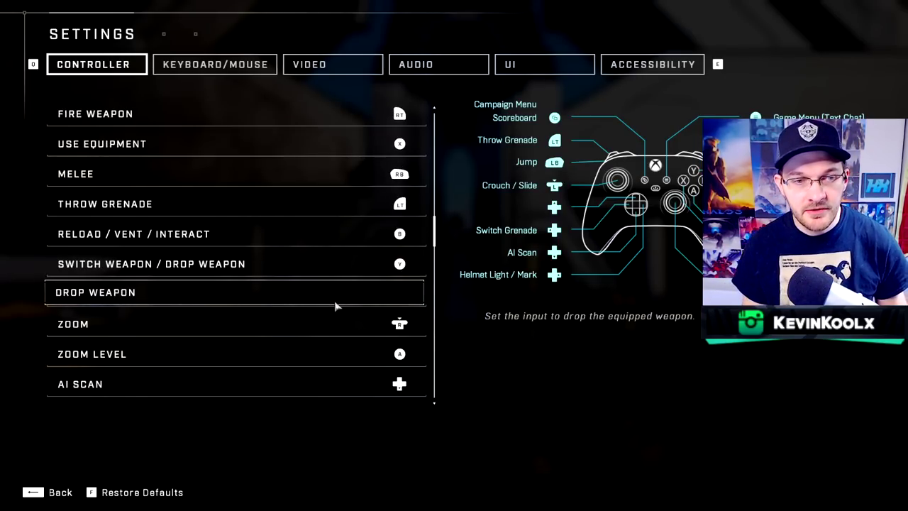
scroll(341, 305, "down", 7)
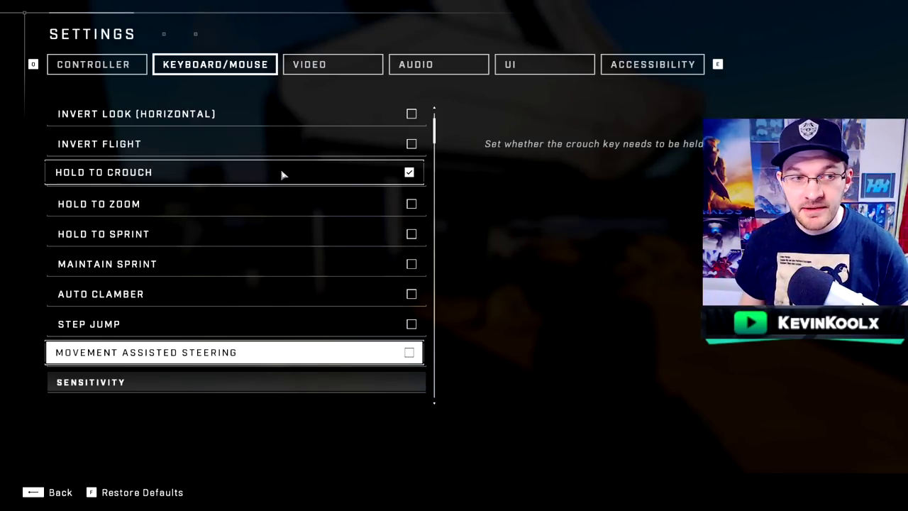
Step: Scroll through the Keyboard/Mouse sensitivity options, then return to the pause menu
scroll(282, 175, "up", 2)
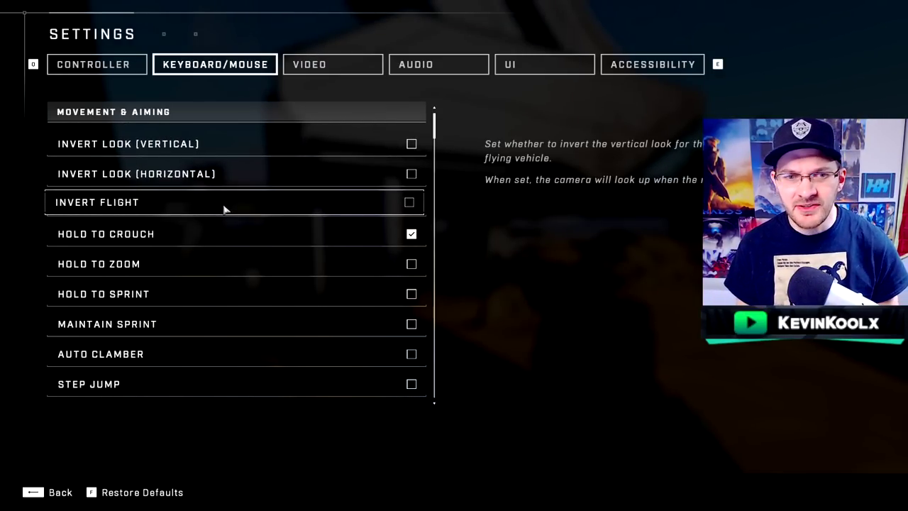
scroll(222, 207, "down", 4)
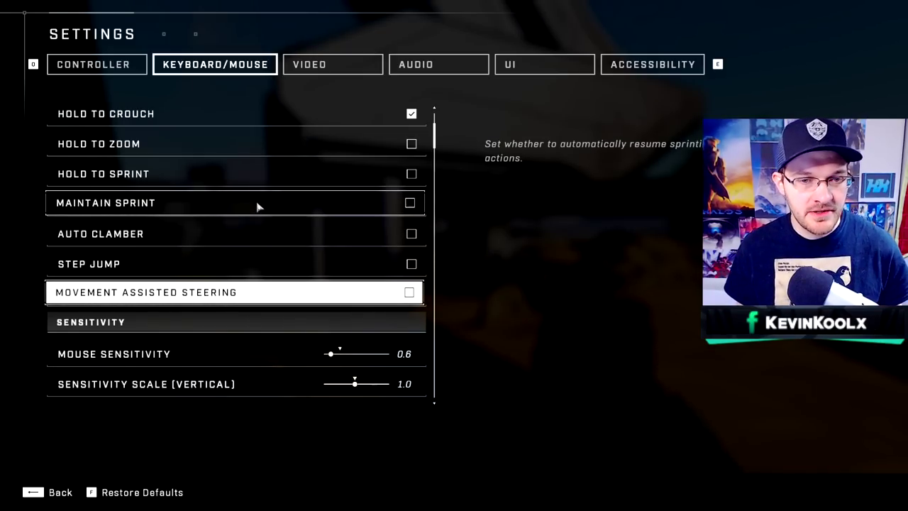
scroll(257, 205, "down", 5)
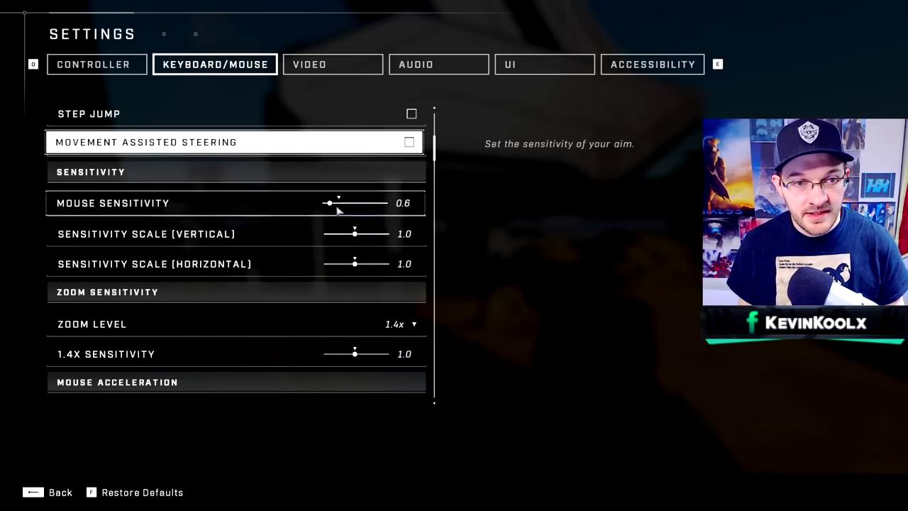
key("Escape")
key("Escape")
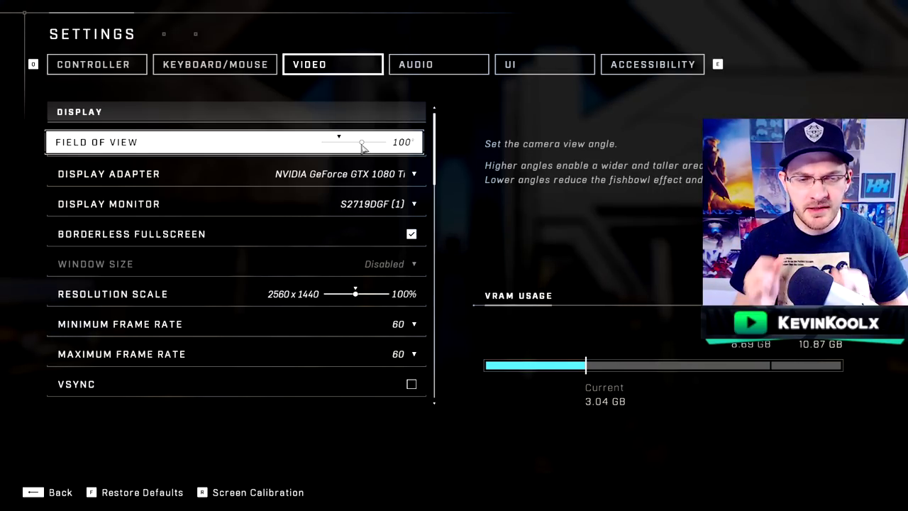
Step: Resume play, move toward the tower corridor, then briefly view Video settings and resume
key("Escape")
key("Escape")
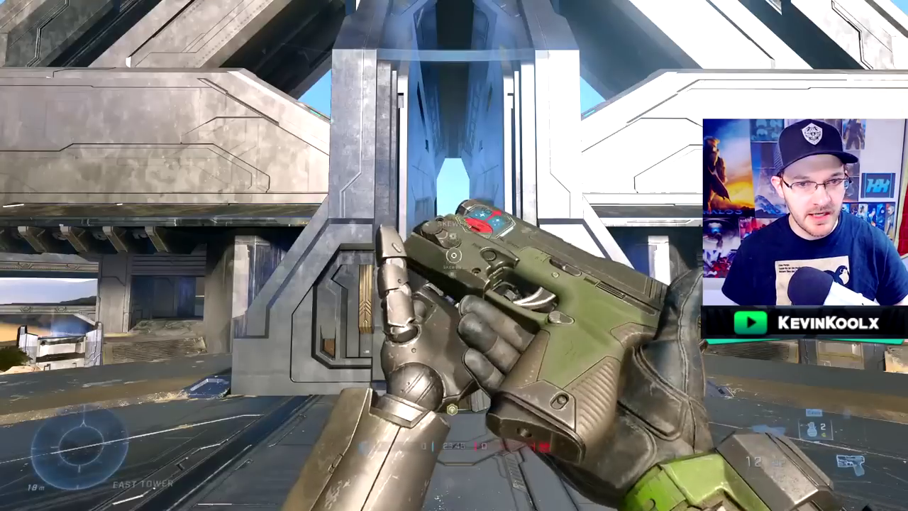
key("a")
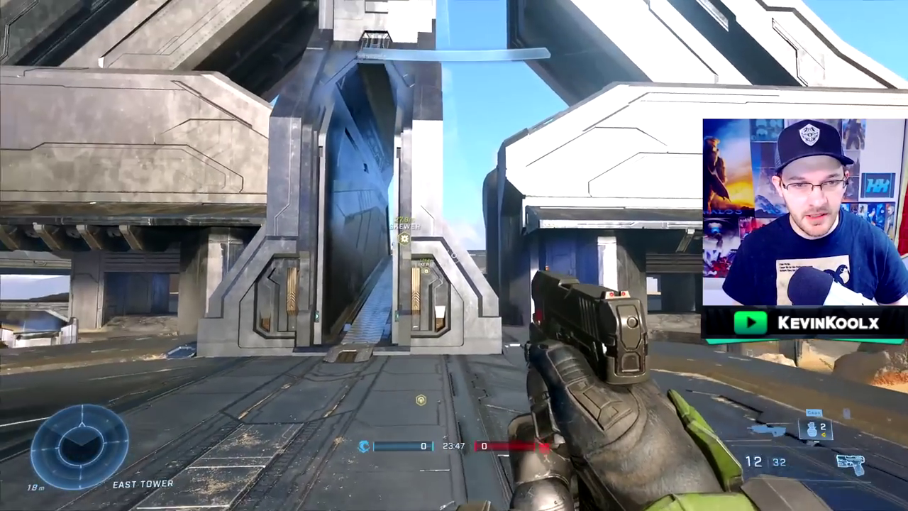
key("w")
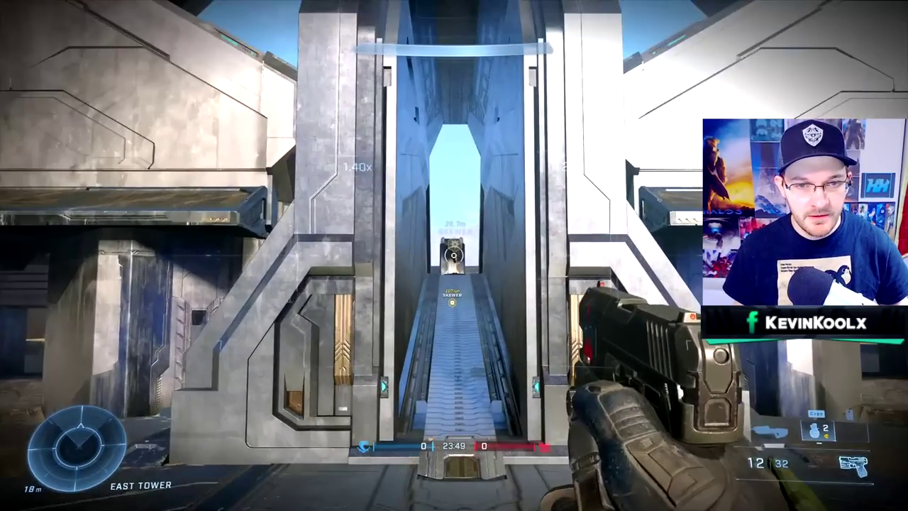
key("Escape")
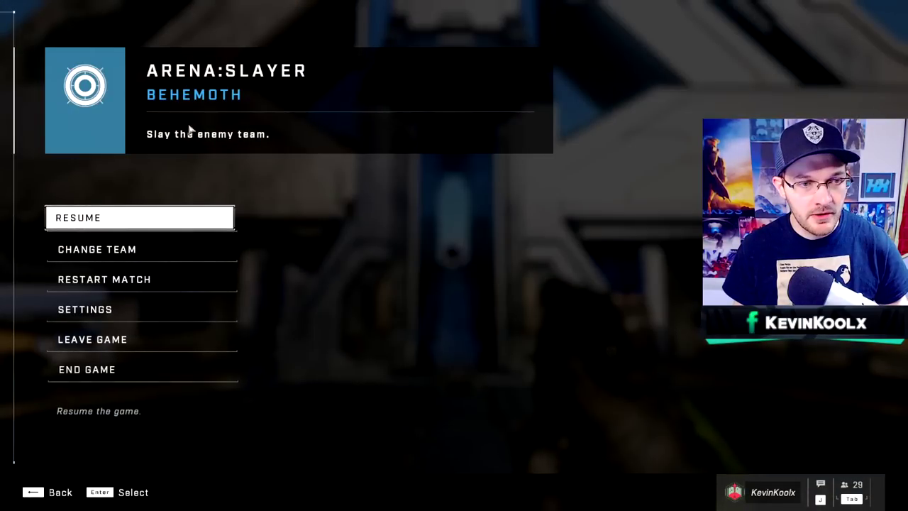
left_click(135, 310)
left_click(328, 70)
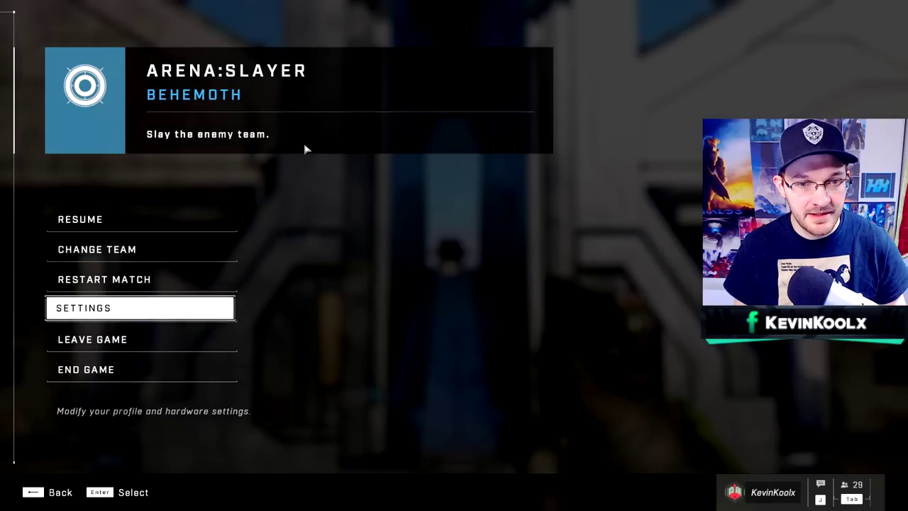
key("Escape")
left_click(170, 227)
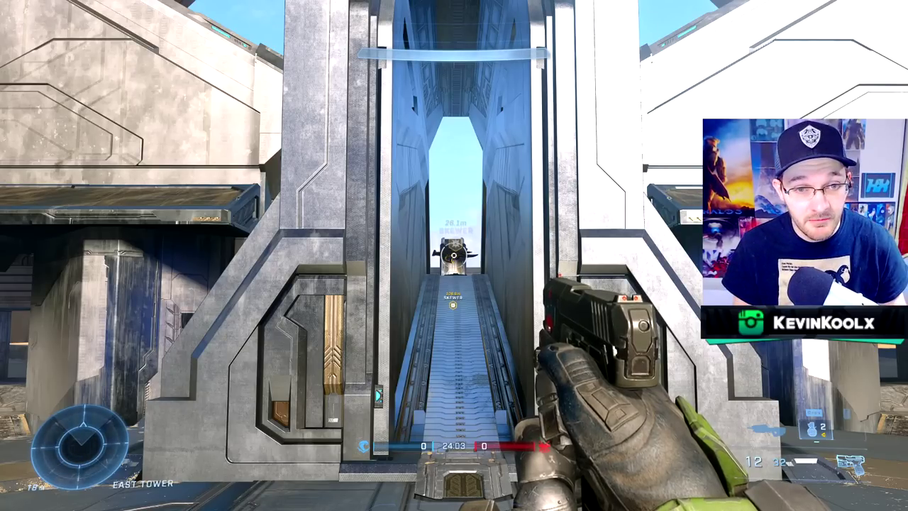
Step: Raise Field of View to 120 in Video settings, check it in-game, then pause again
key("Escape")
left_click(174, 312)
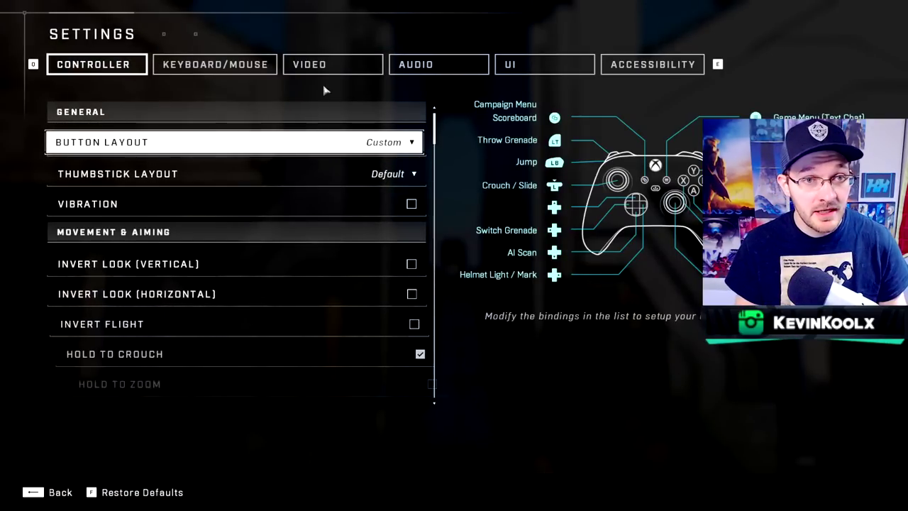
left_click(328, 65)
left_click_drag(328, 142, 403, 147)
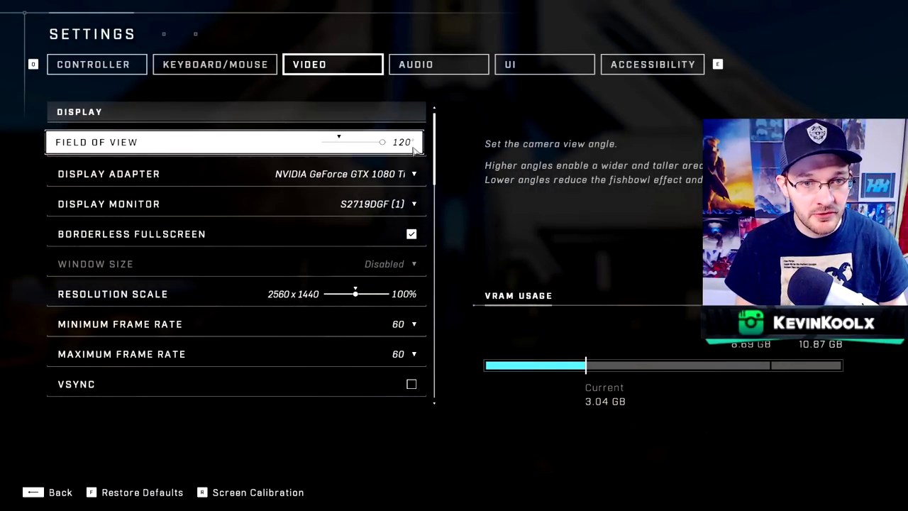
key("Escape")
left_click(113, 224)
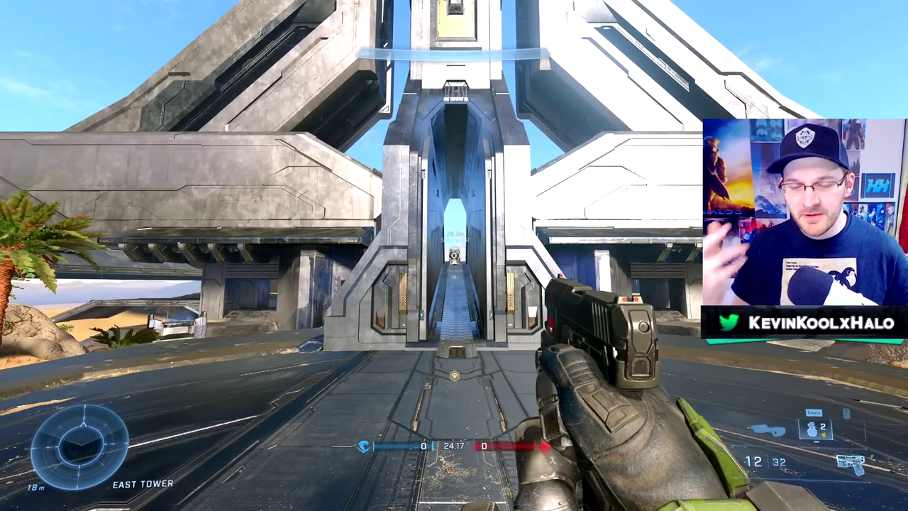
key("Escape")
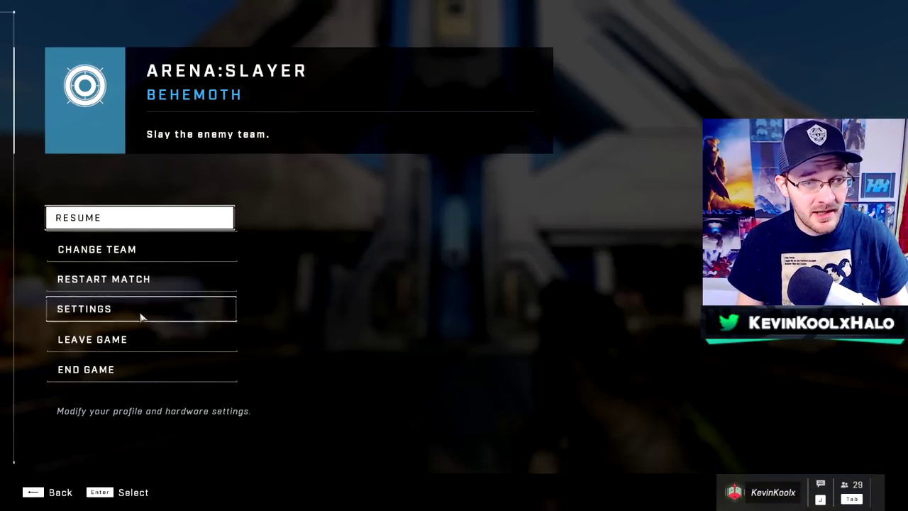
Step: Lower the Video tab's Field of View slider from 120 back to 100
left_click(140, 318)
left_click(344, 67)
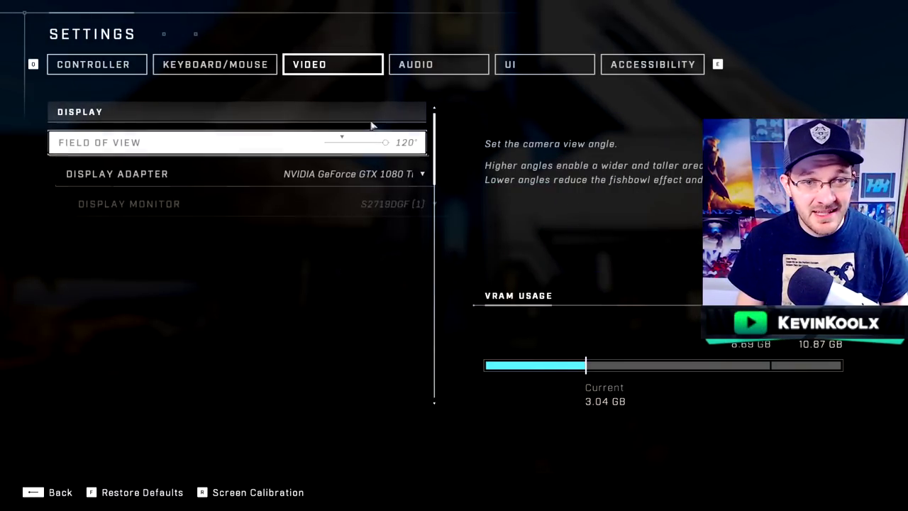
left_click_drag(383, 143, 364, 144)
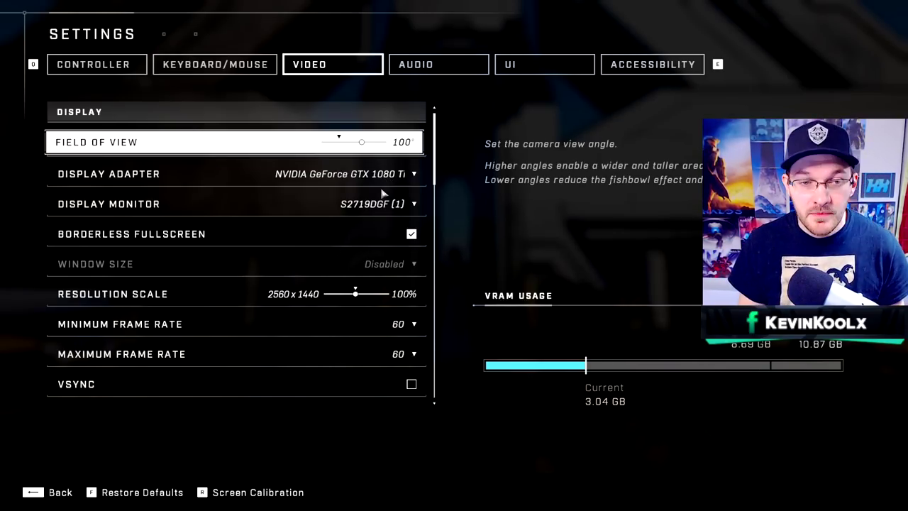
scroll(381, 191, "down", 3)
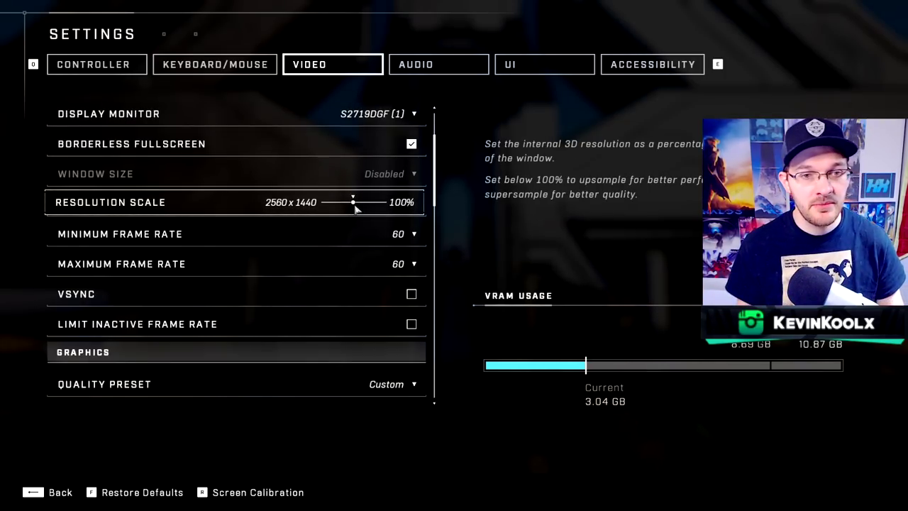
scroll(353, 210, "down", 1)
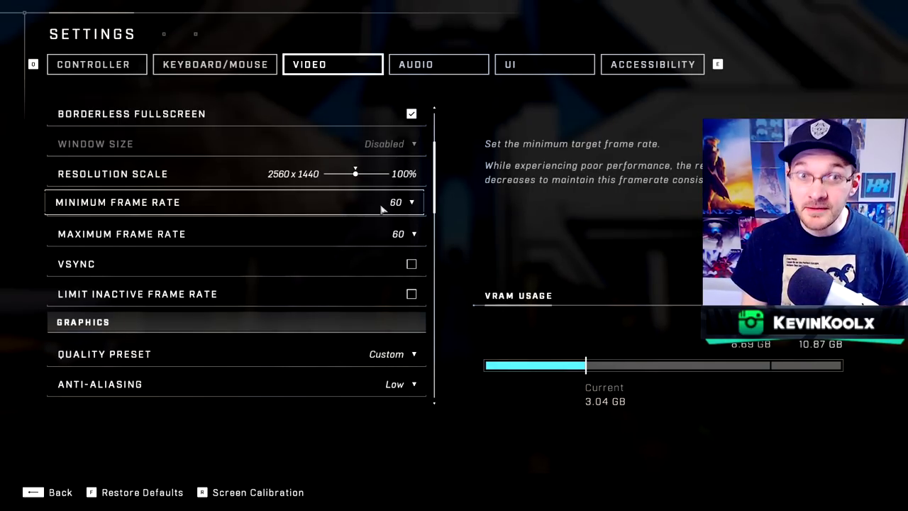
scroll(324, 148, "down", 7)
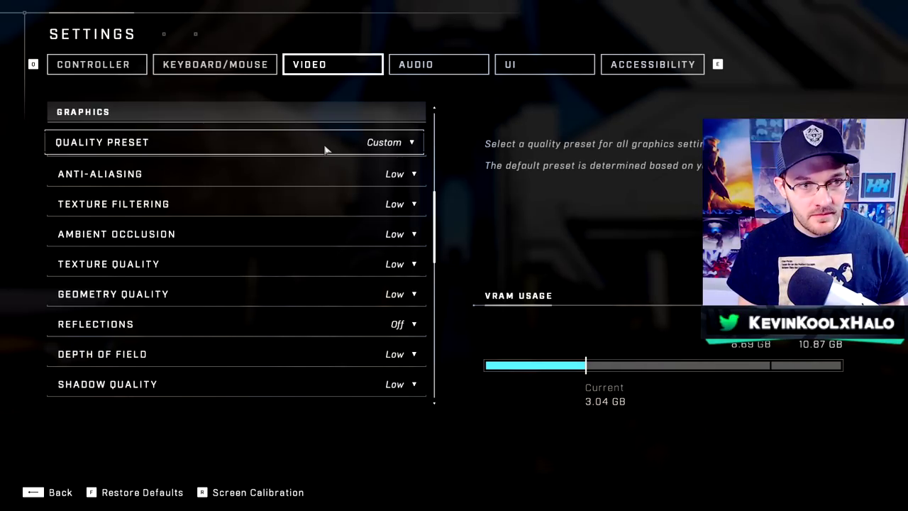
scroll(355, 223, "down", 7)
scroll(353, 222, "down", 4)
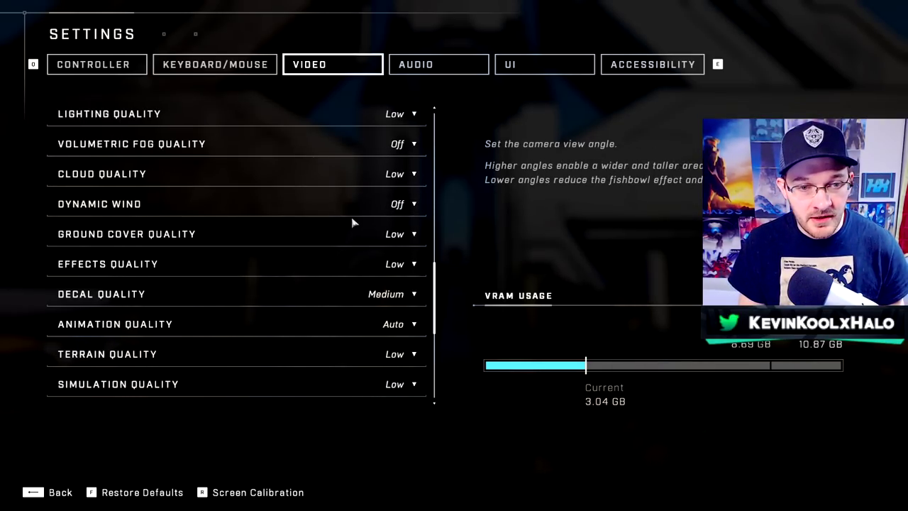
scroll(357, 261, "down", 5)
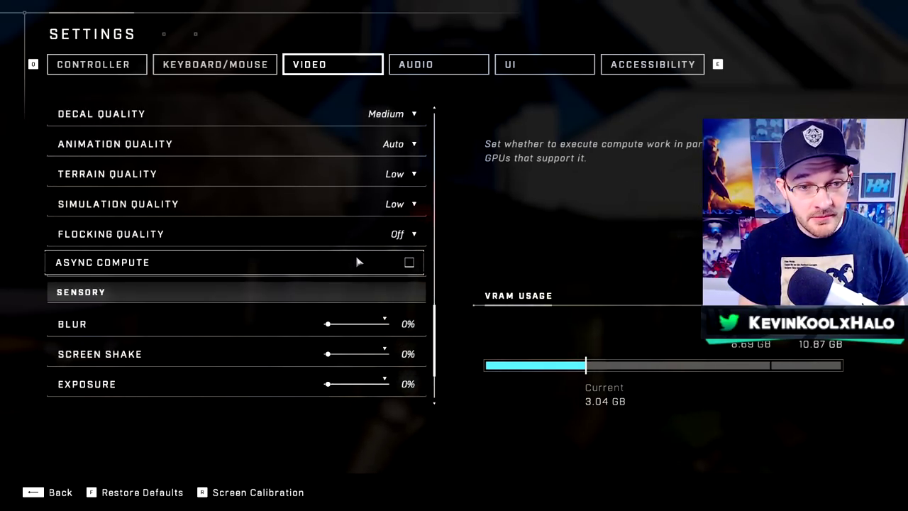
scroll(365, 245, "up", 12)
scroll(371, 219, "up", 8)
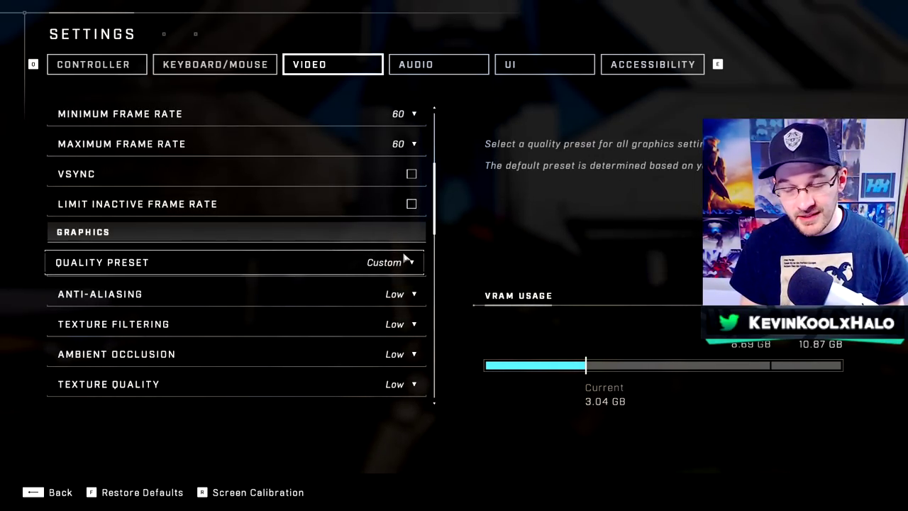
scroll(405, 257, "down", 2)
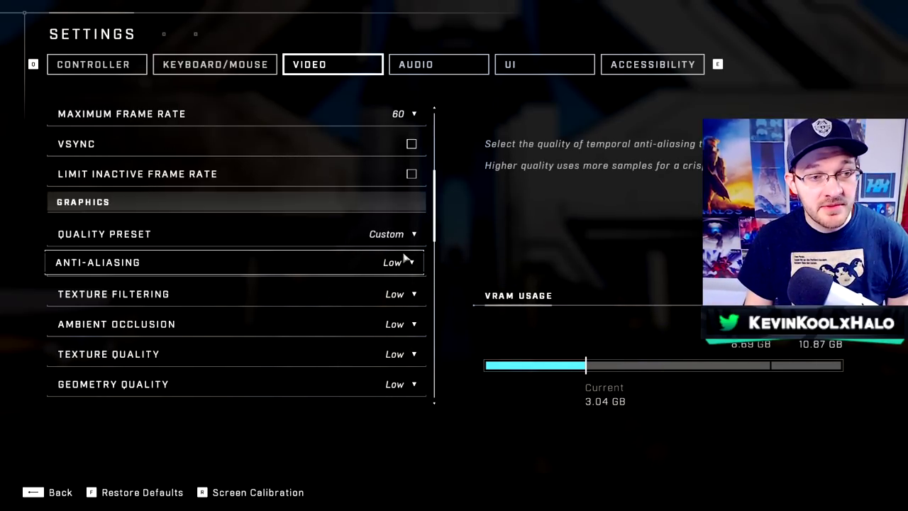
Step: Scroll down the Video tab past the quality options to the Sensory sliders
scroll(340, 229, "down", 2)
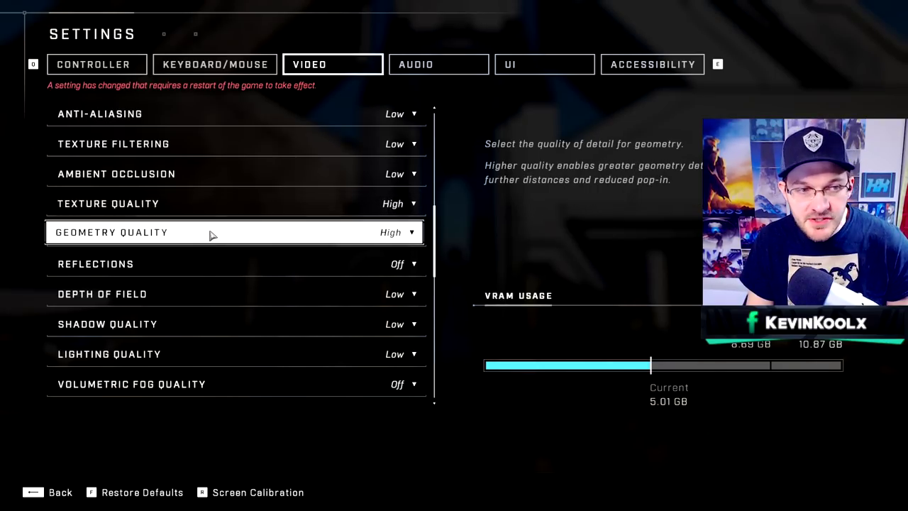
scroll(340, 261, "down", 1)
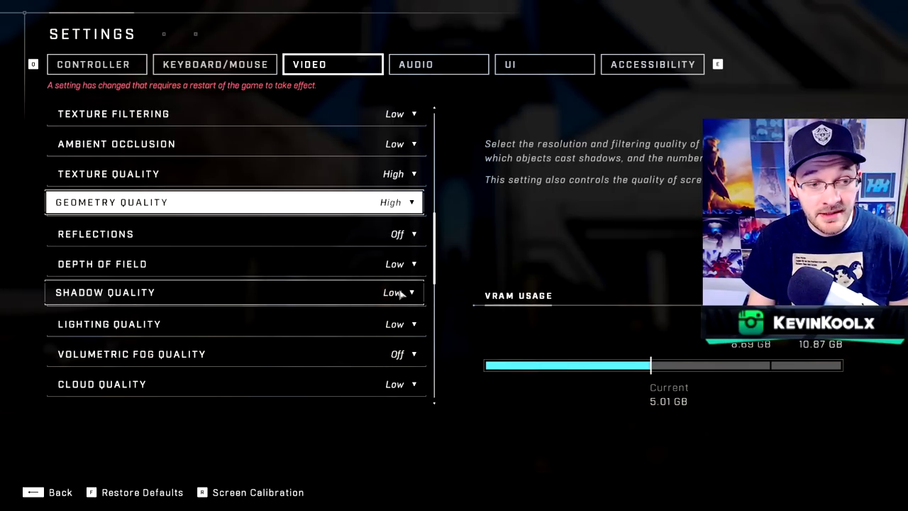
scroll(401, 295, "down", 9)
scroll(387, 291, "down", 7)
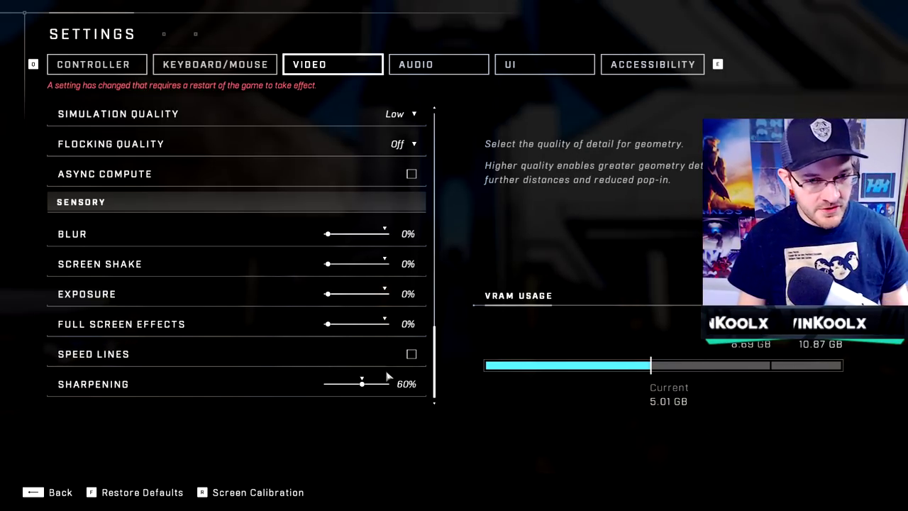
Step: Switch from the Audio tab to the UI tab and scroll to Outlines & Colors
key("e")
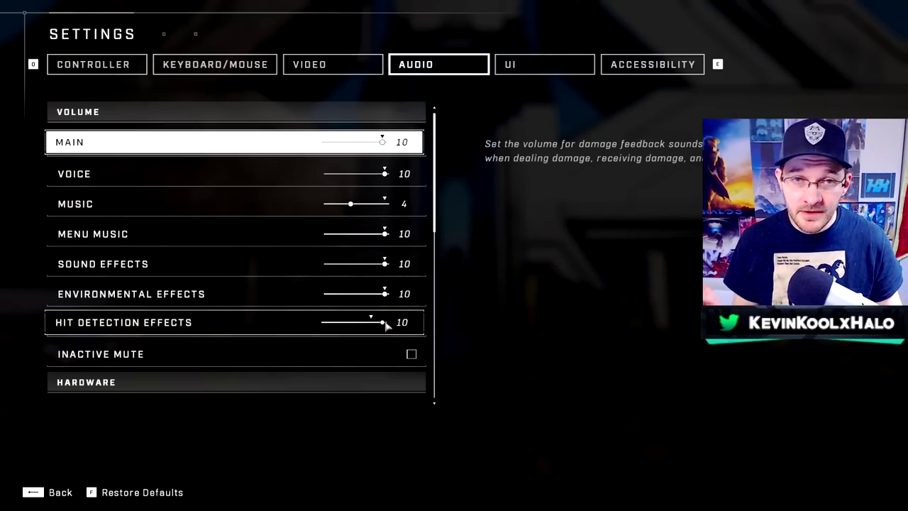
left_click(511, 67)
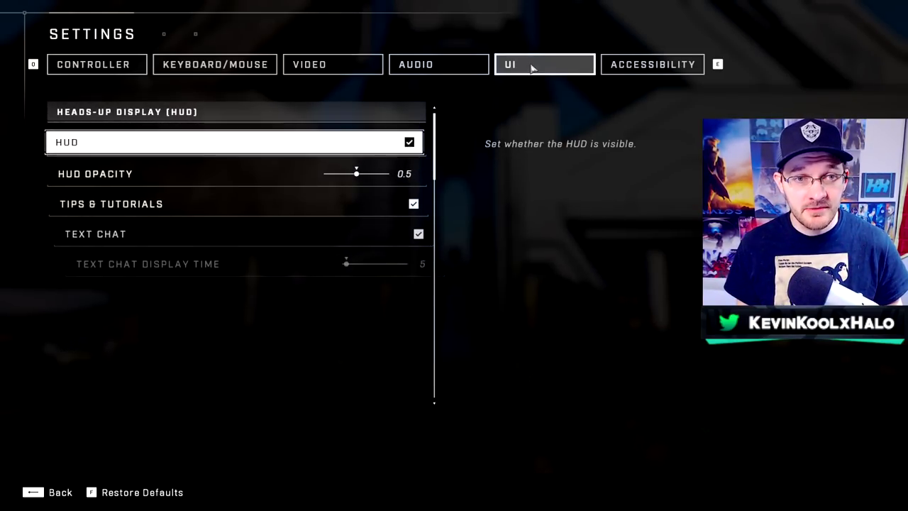
scroll(430, 237, "down", 5)
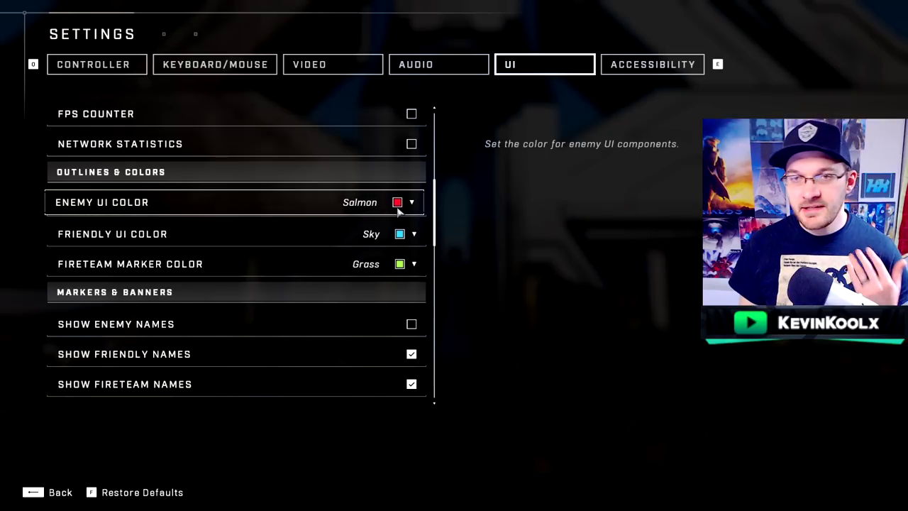